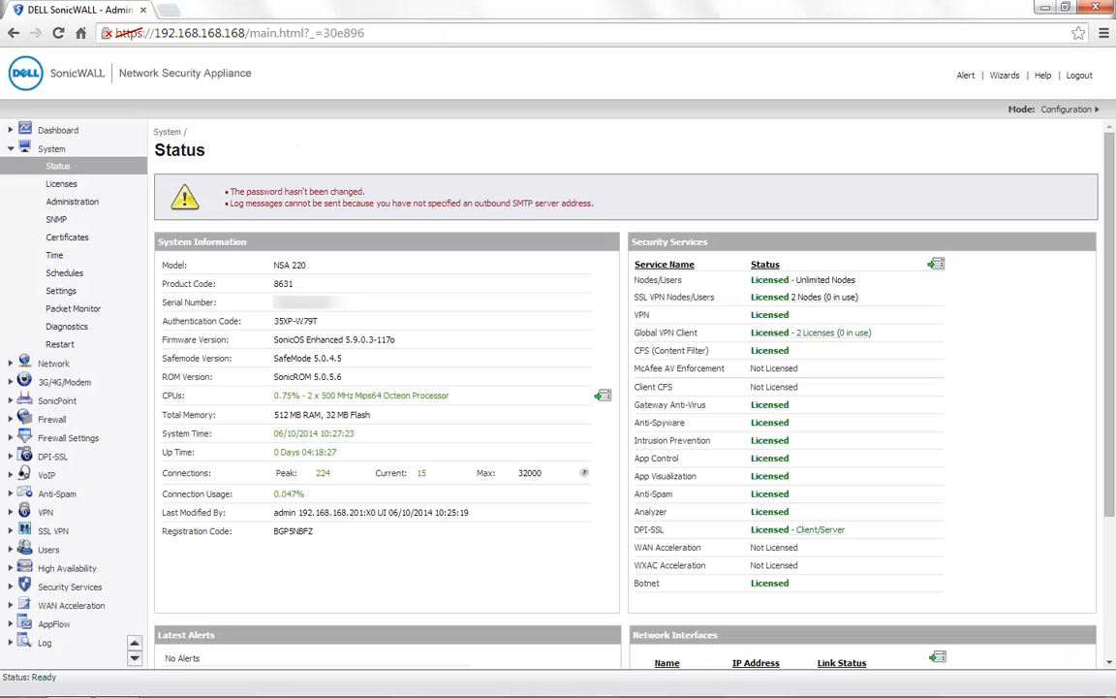
Note the appliance model NSA 220 and SonicOS firmware version on the System Status page.
drag(308, 265, 273, 265)
drag(346, 339, 396, 339)
In Network > Web Proxy, set Proxy Web Server 1.1.1.5 and Proxy Web Server Port 8080.
click(53, 362)
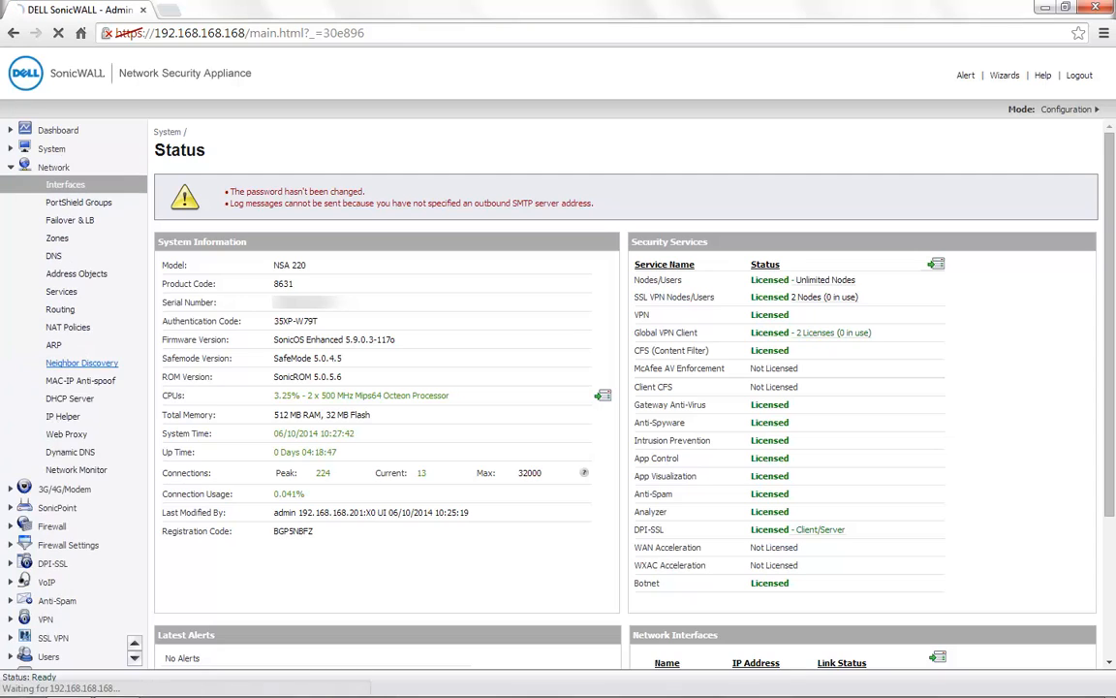
click(66, 433)
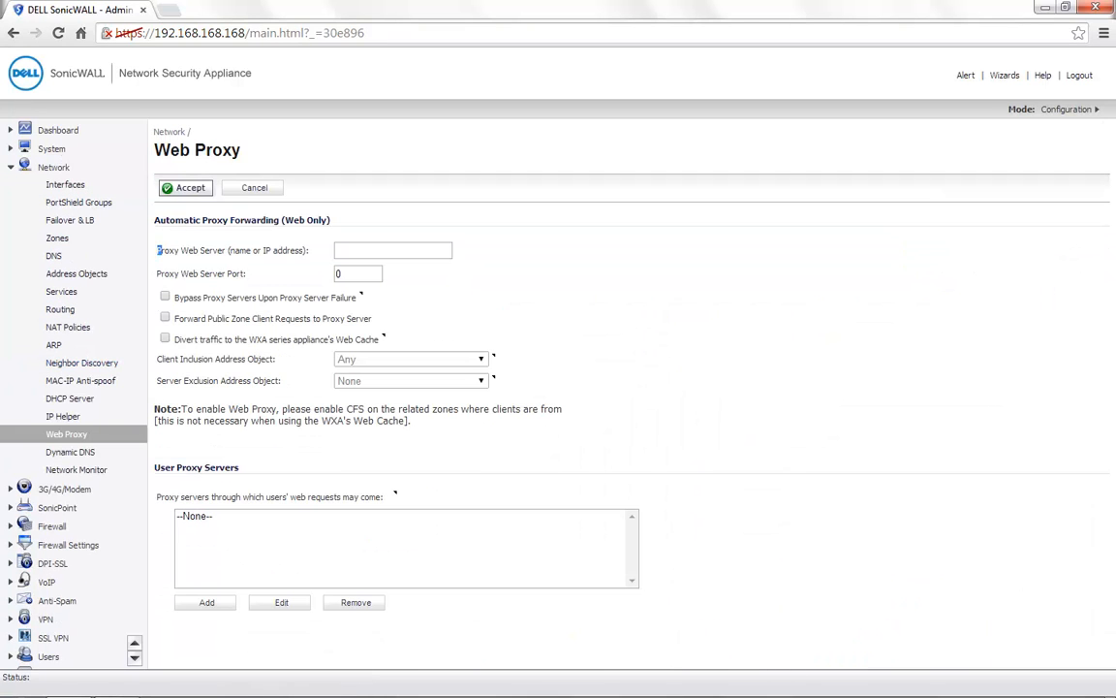
drag(155, 250, 225, 250)
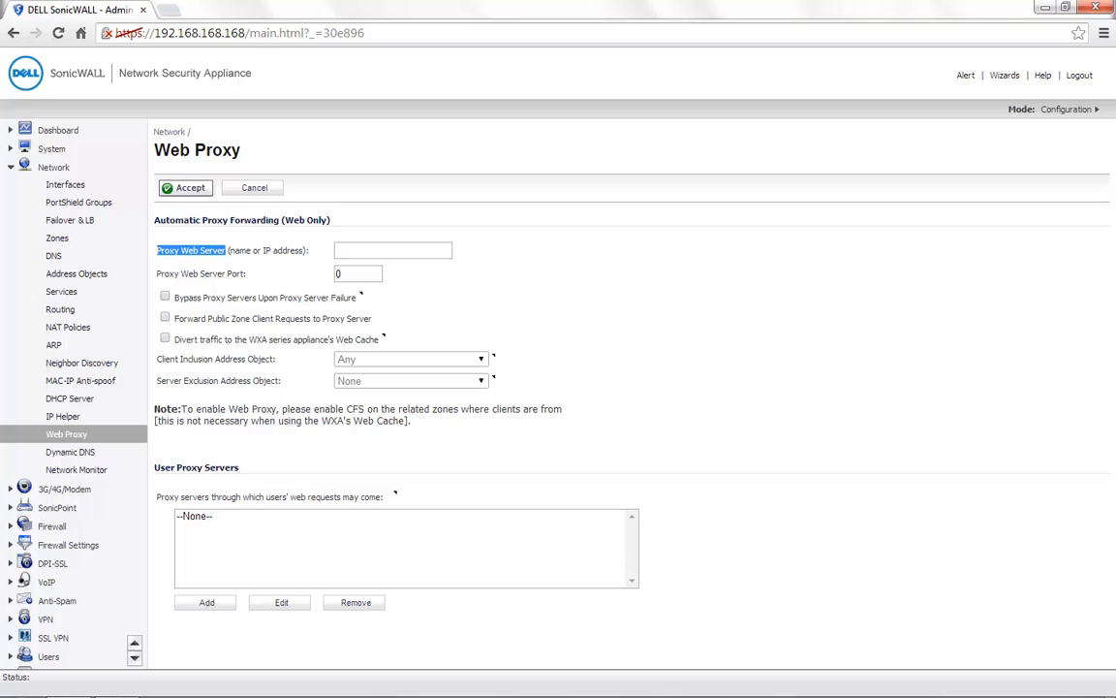
click(392, 250)
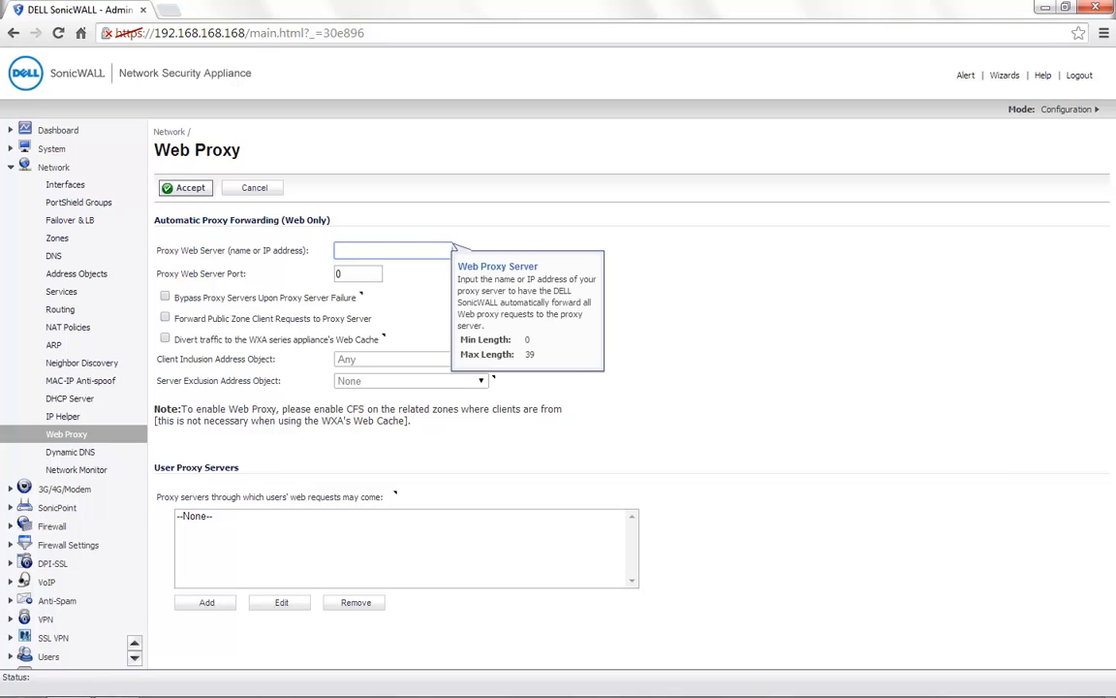
text(1.1.1.)
text(5)
key(Tab)
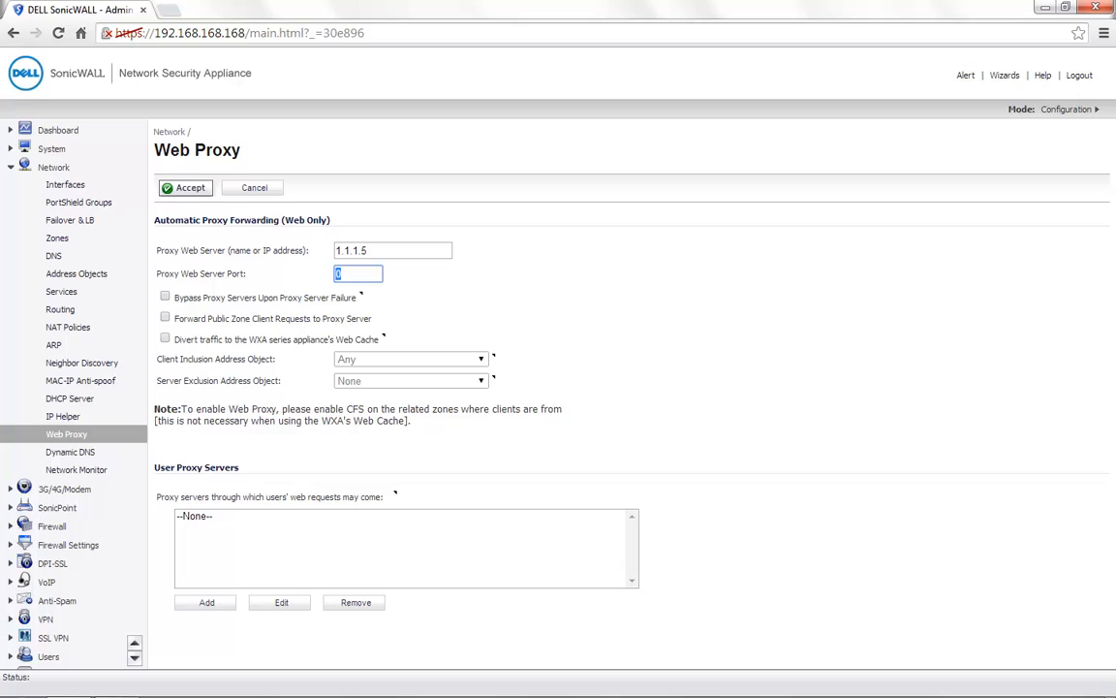
text(8)
text(080)
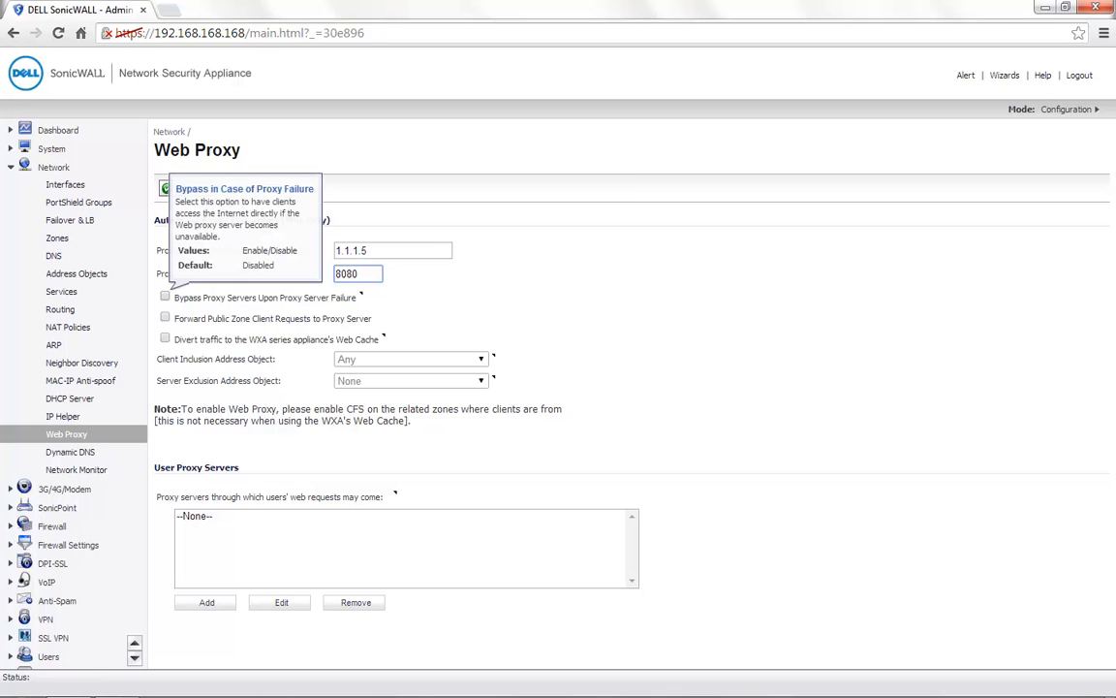
Enable 'Bypass Proxy Servers Upon Proxy Server Failure' for the web proxy.
click(165, 297)
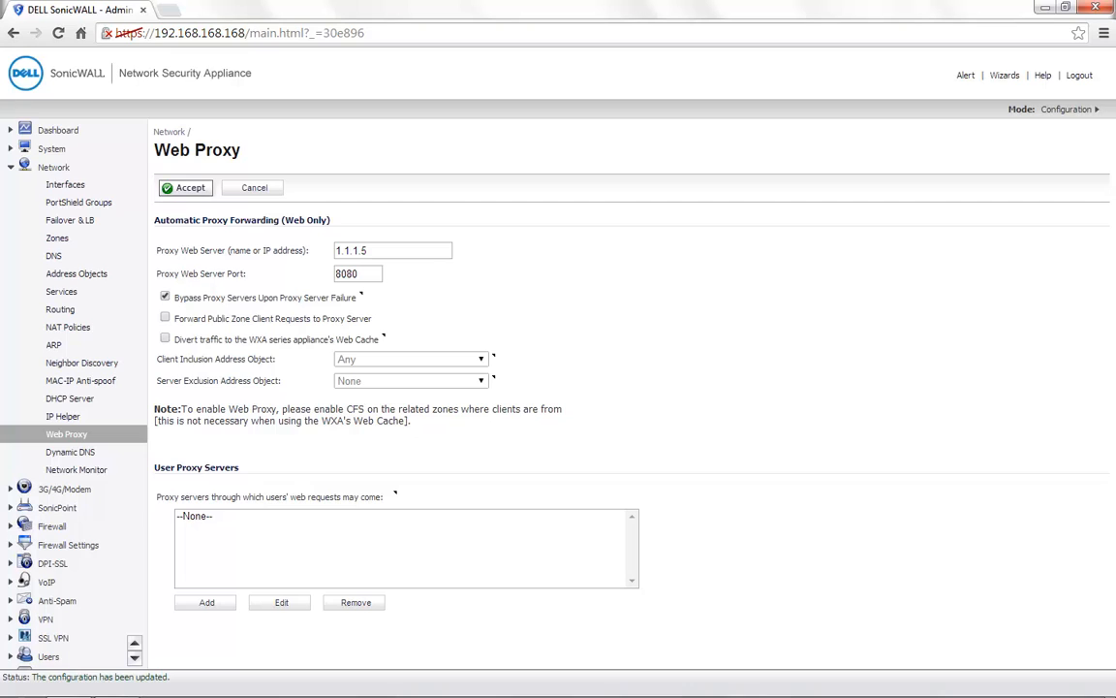
Show NAT Default Policies and locate rule 7 sending HTTP to Web Proxy Server on Web Proxy Port.
click(68, 327)
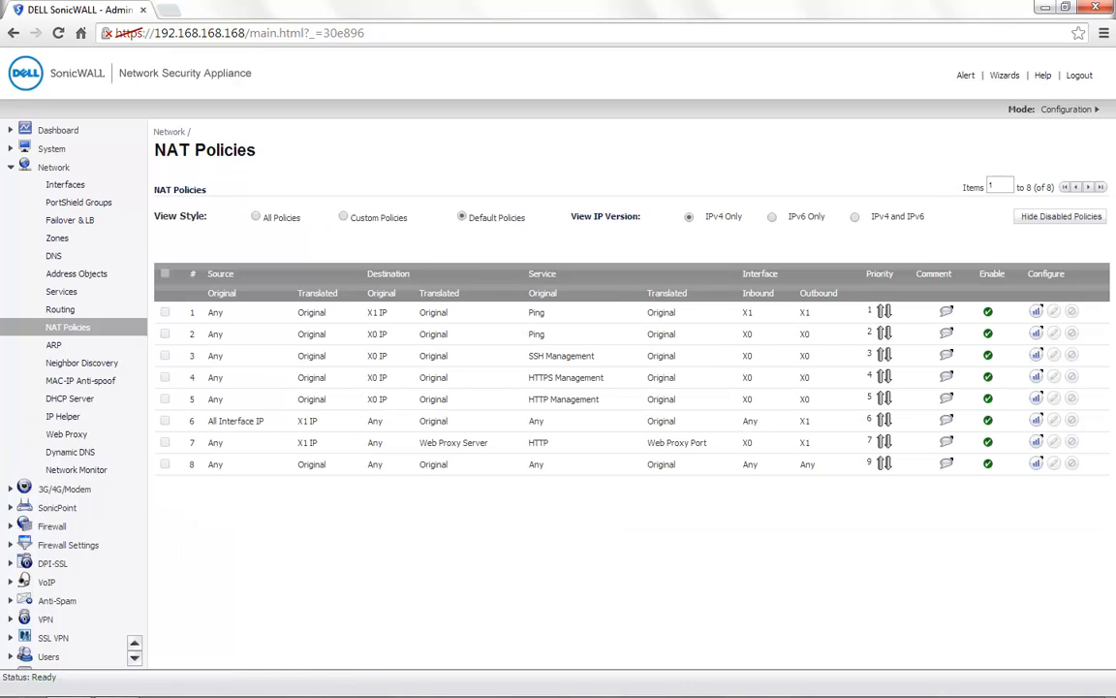
drag(528, 217, 469, 217)
drag(206, 442, 809, 443)
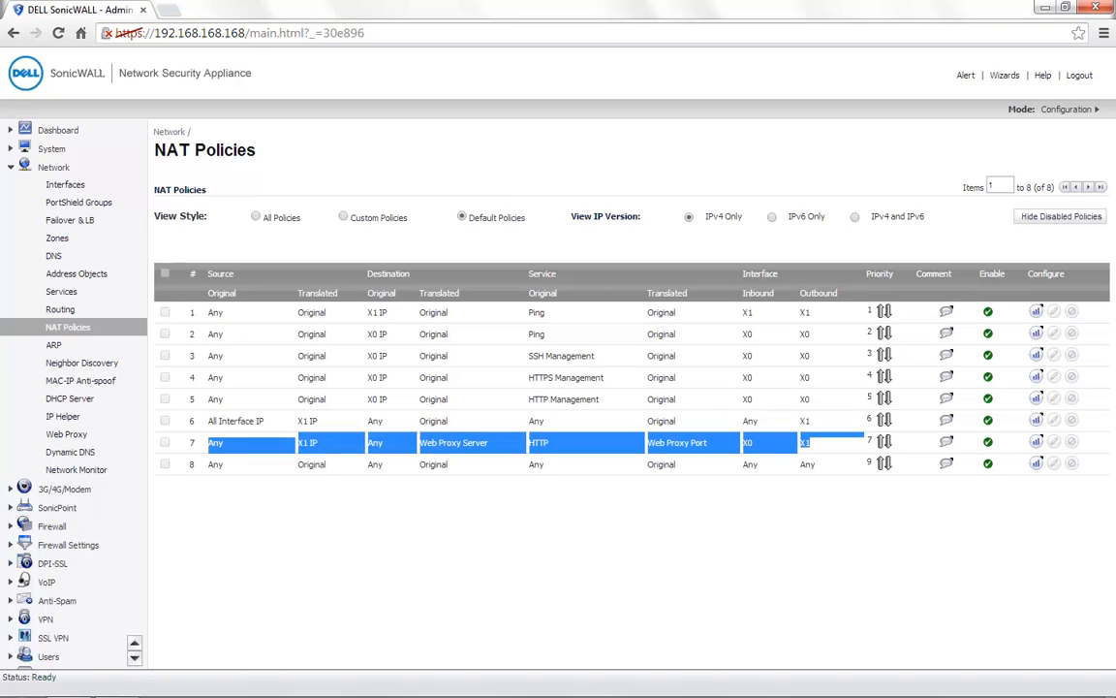